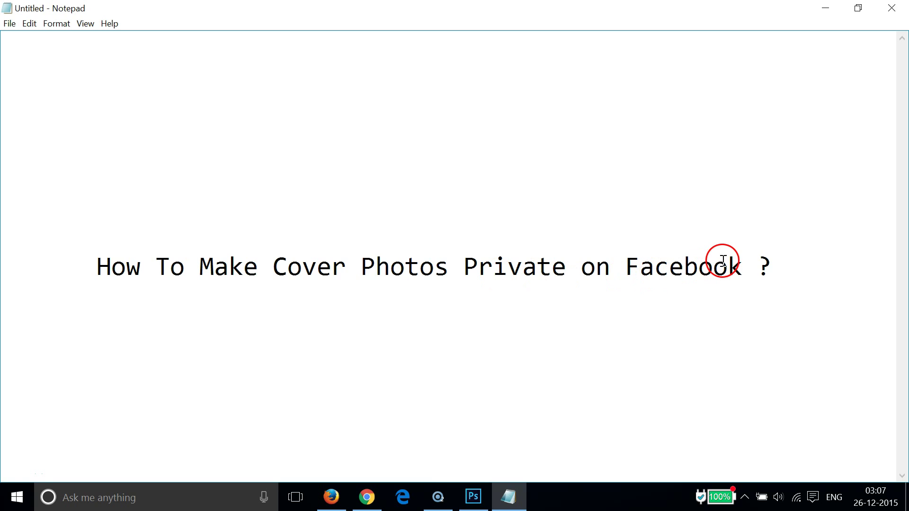
# Switch from the Notepad title note to the Facebook profile in Firefox
pyautogui.click(331, 497)
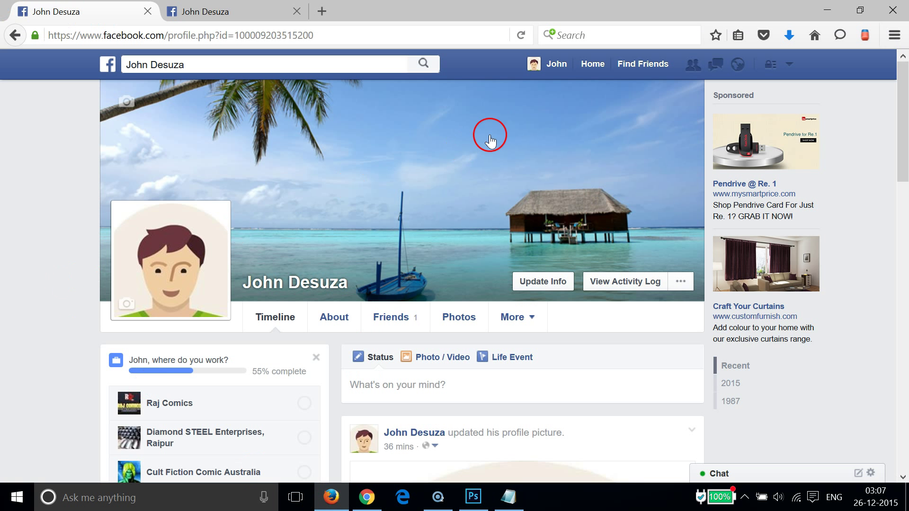
# Open the Cover Photos album from the profile's Photos > Albums section
pyautogui.click(556, 68)
pyautogui.scroll(-3, 101, 137)
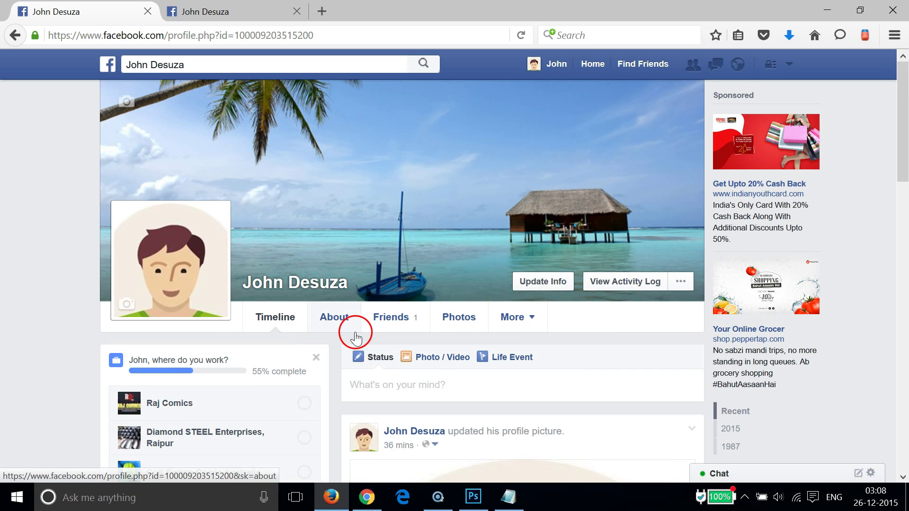
pyautogui.click(465, 324)
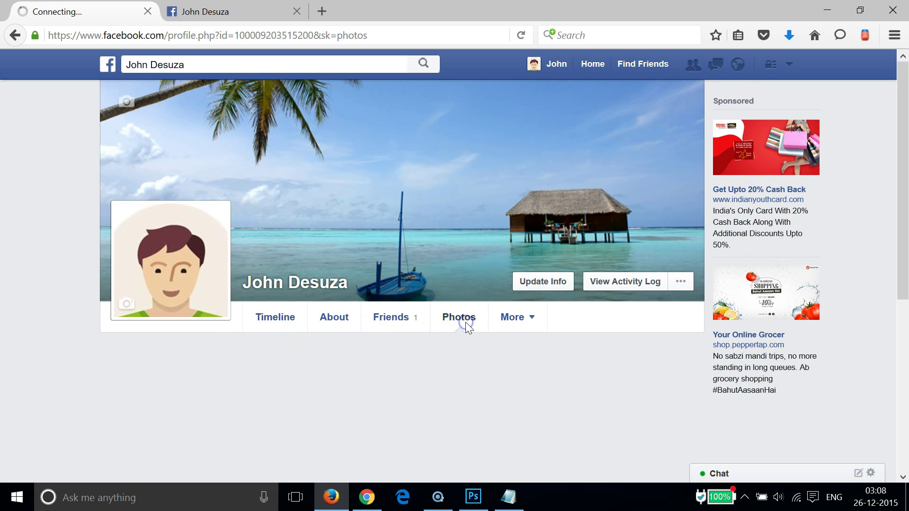
pyautogui.scroll(-5, 73, 267)
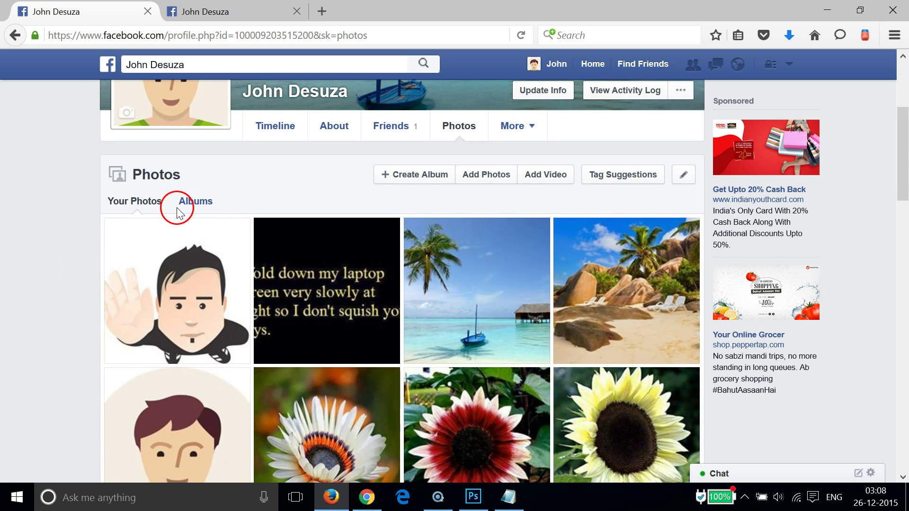
pyautogui.click(194, 202)
pyautogui.scroll(-3, 56, 227)
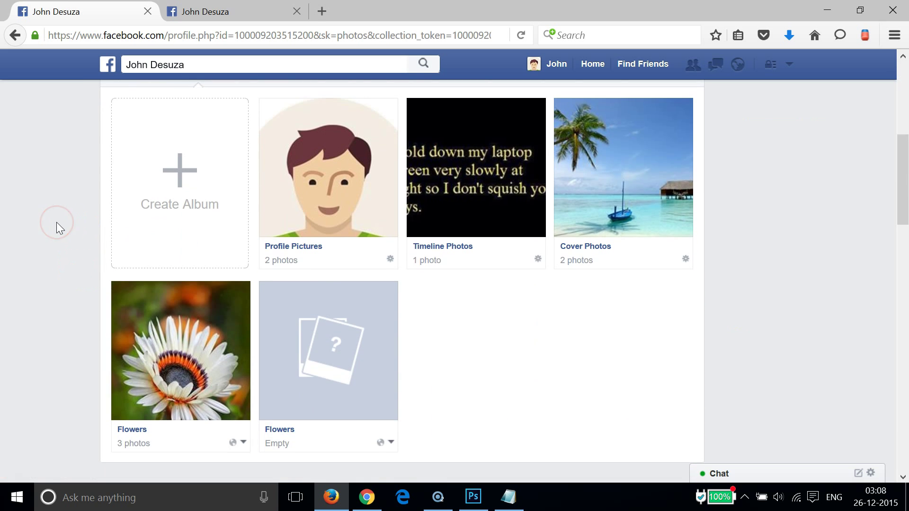
pyautogui.click(595, 247)
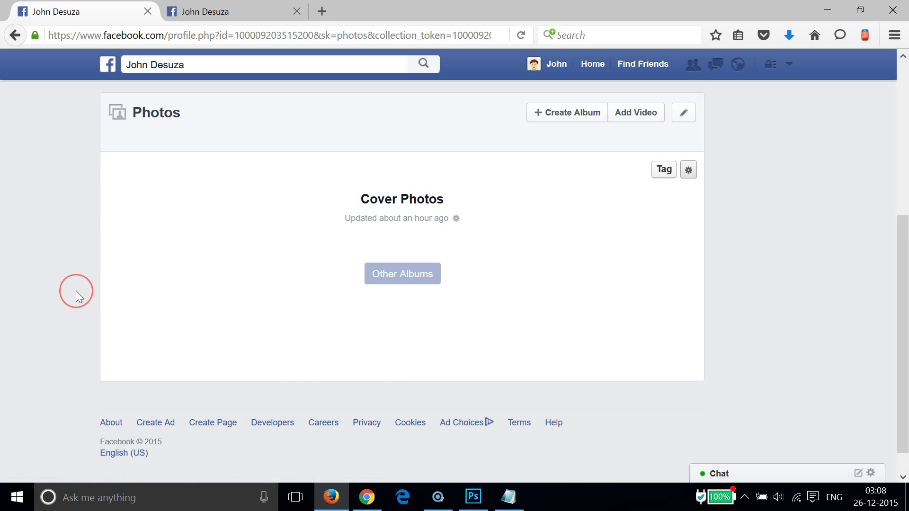
pyautogui.scroll(-2, 76, 290)
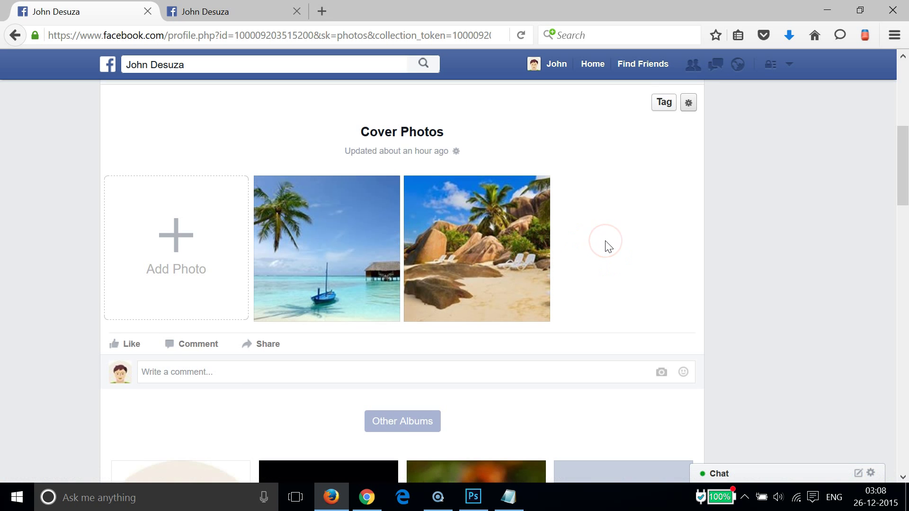
pyautogui.scroll(2, 605, 244)
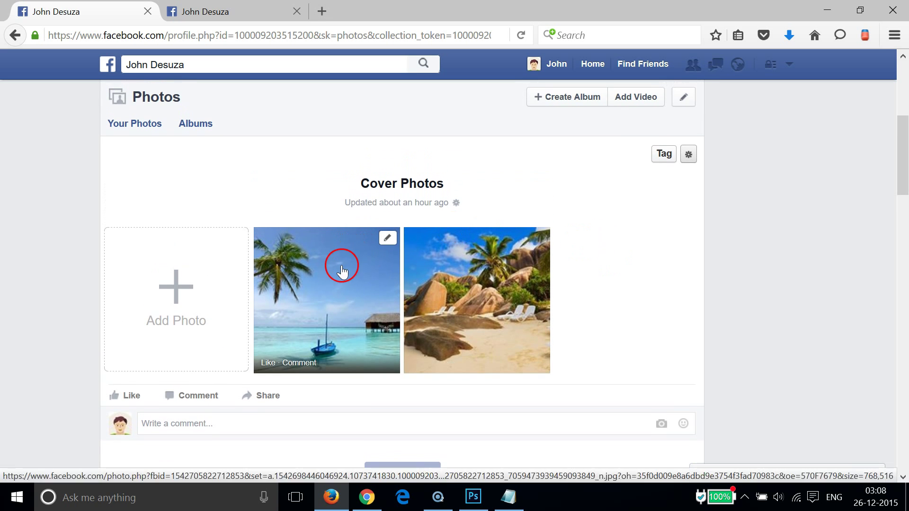
pyautogui.moveTo(326, 249)
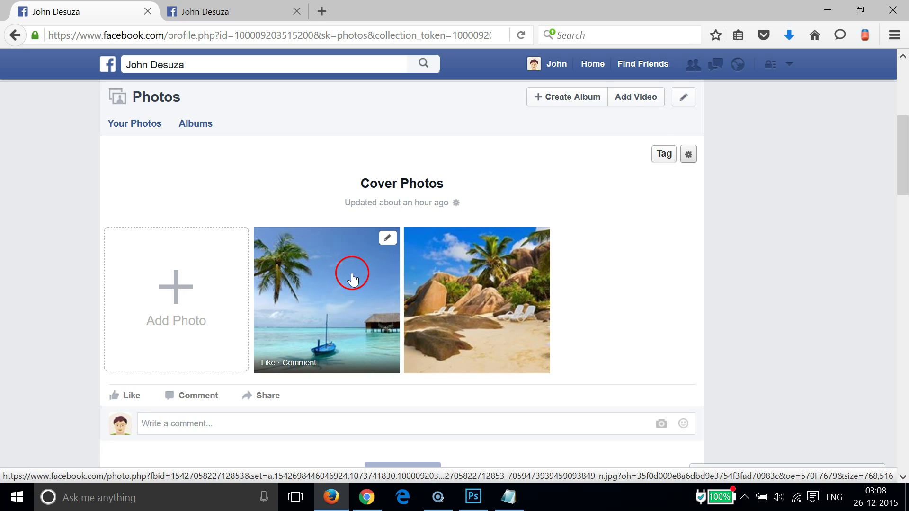
pyautogui.click(555, 66)
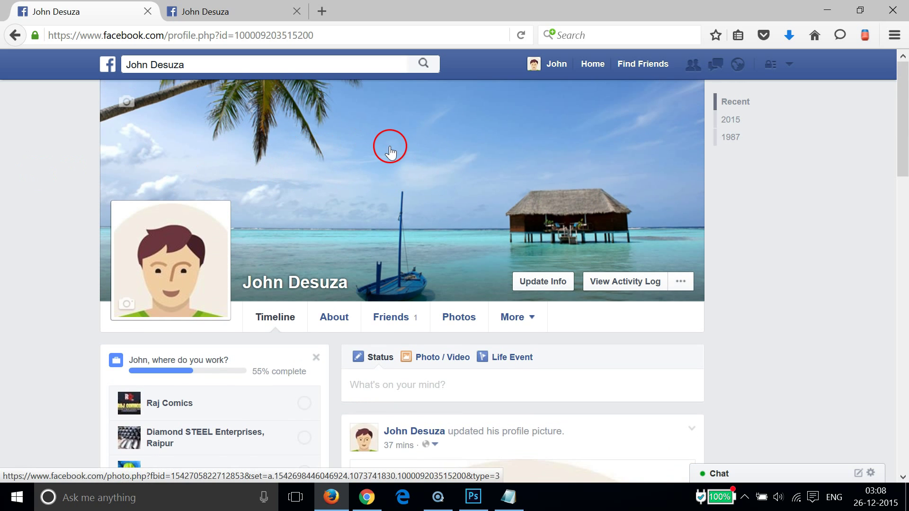
pyautogui.click(462, 321)
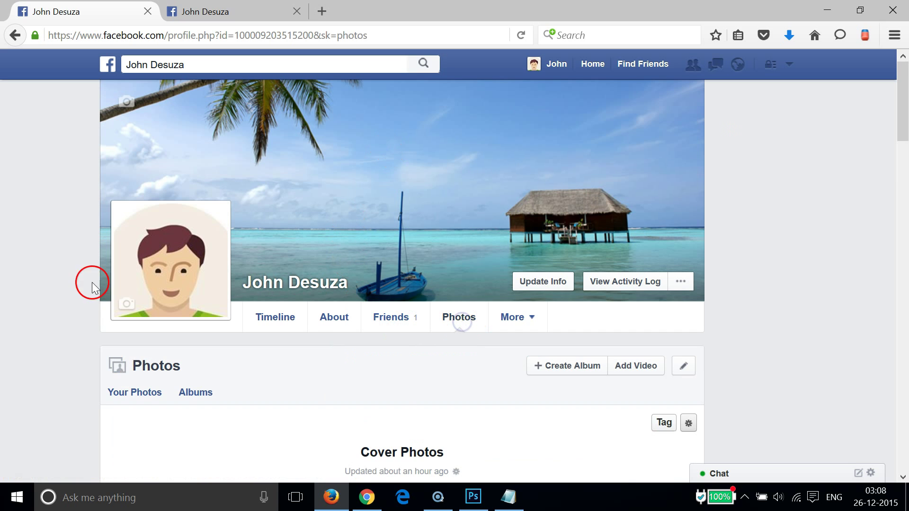
pyautogui.scroll(-3, 114, 258)
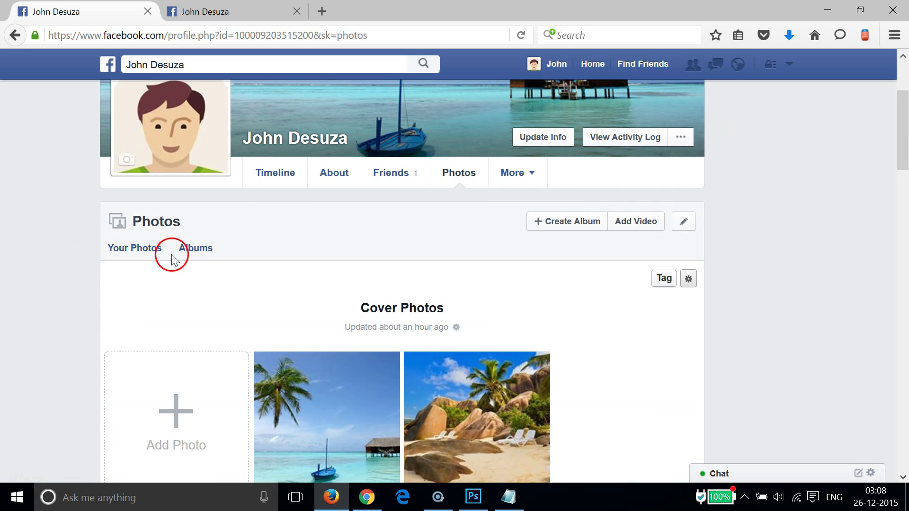
pyautogui.click(200, 255)
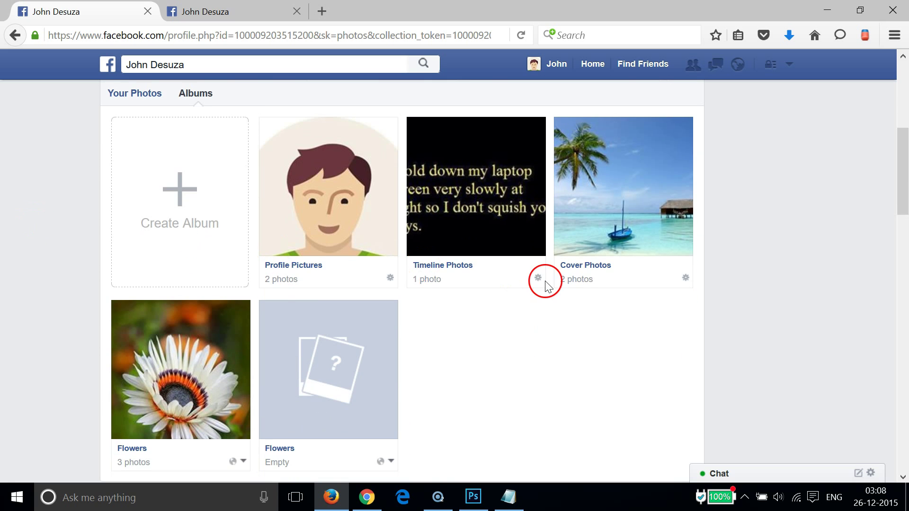
pyautogui.click(592, 276)
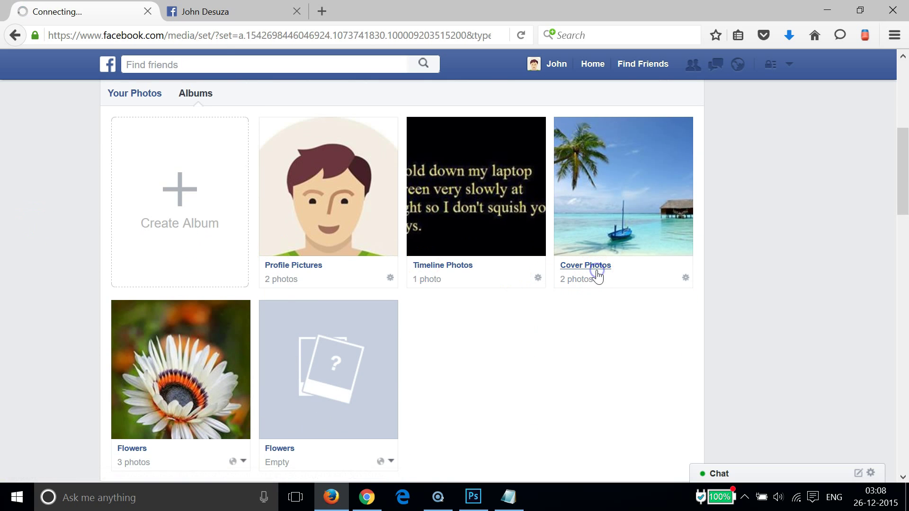
pyautogui.click(238, 251)
pyautogui.scroll(-2, 31, 219)
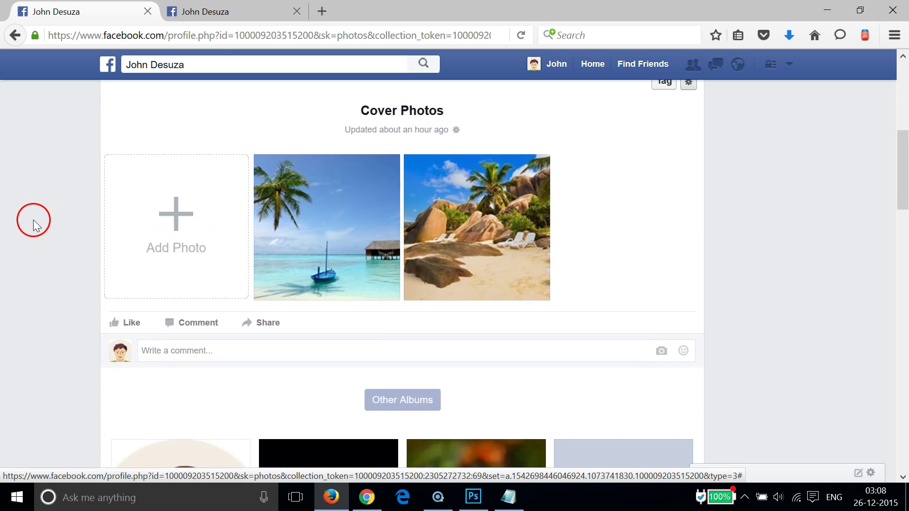
pyautogui.click(305, 220)
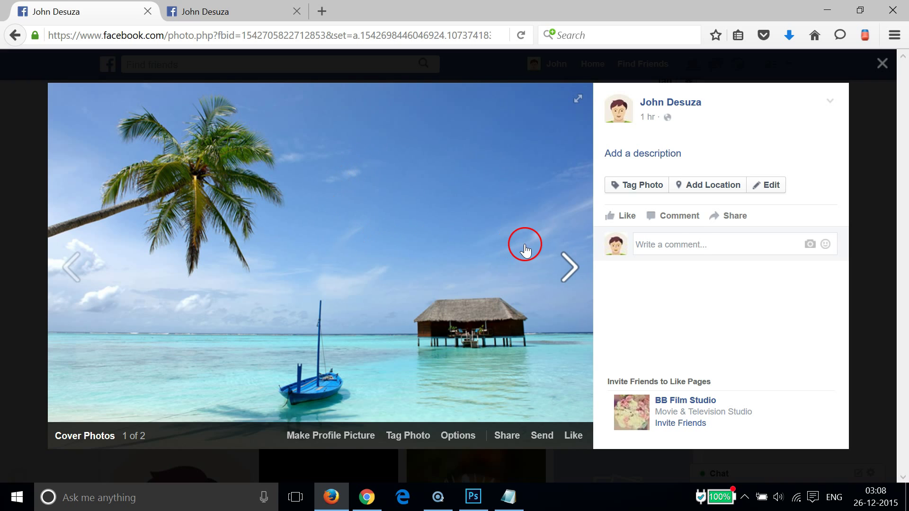
pyautogui.click(773, 187)
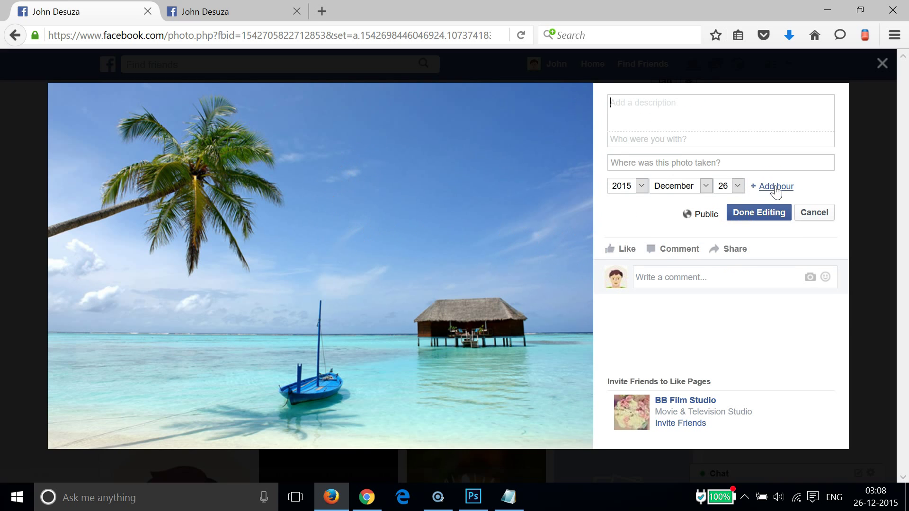
pyautogui.click(702, 218)
pyautogui.click(882, 63)
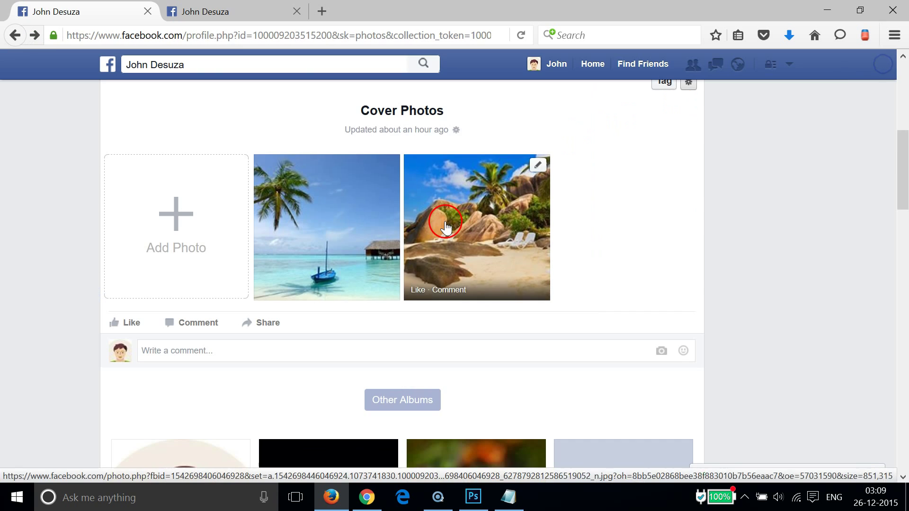
# Set the older rocky-beach cover photo's audience to Only Me, save, and close the viewer
pyautogui.click(488, 210)
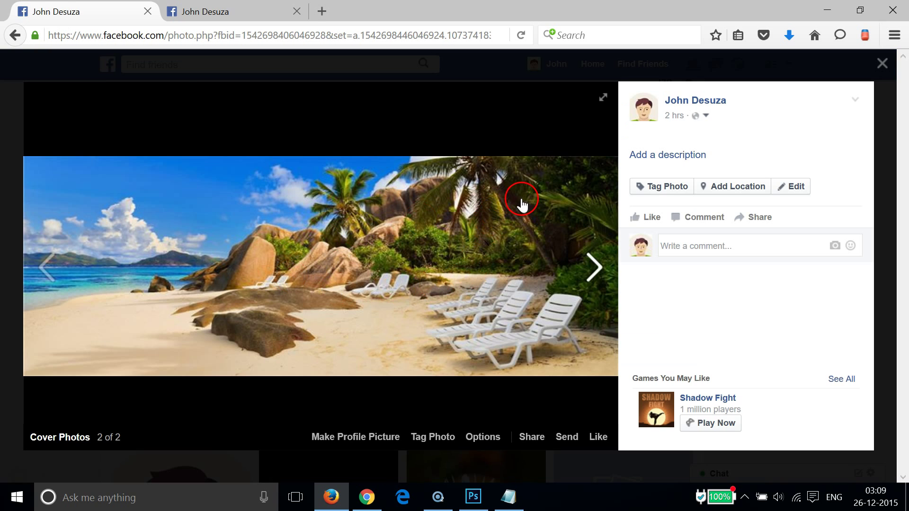
pyautogui.click(799, 186)
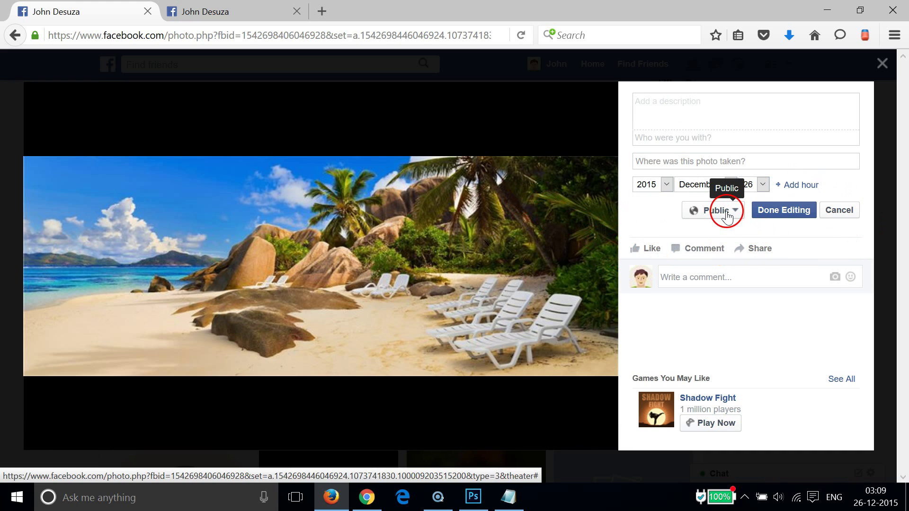
pyautogui.click(727, 216)
pyautogui.click(645, 332)
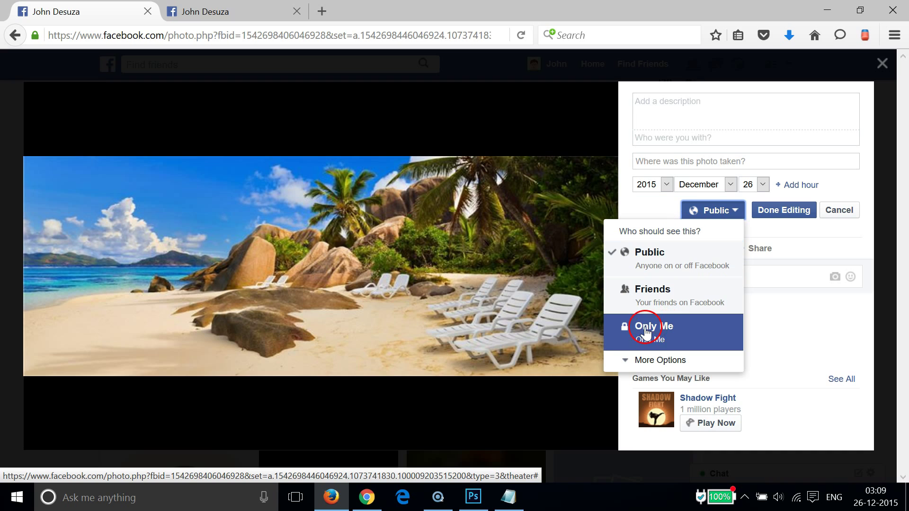
pyautogui.click(672, 333)
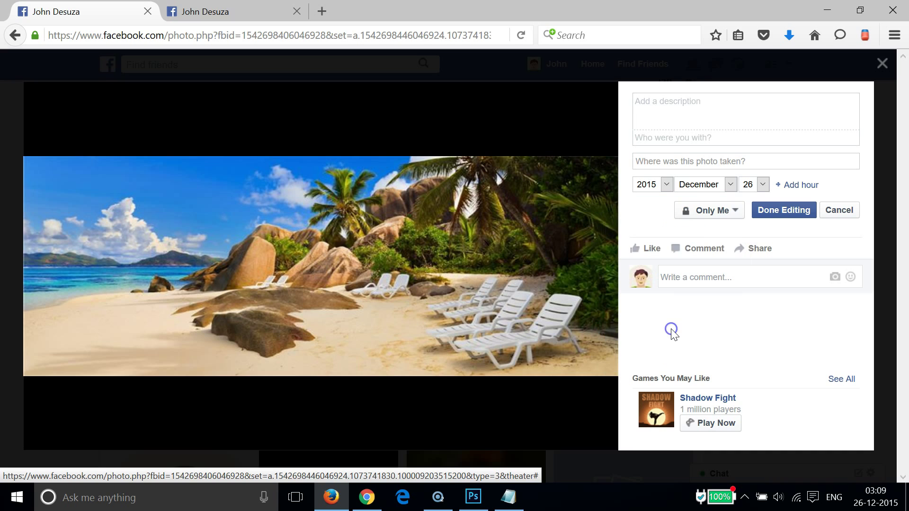
pyautogui.click(771, 208)
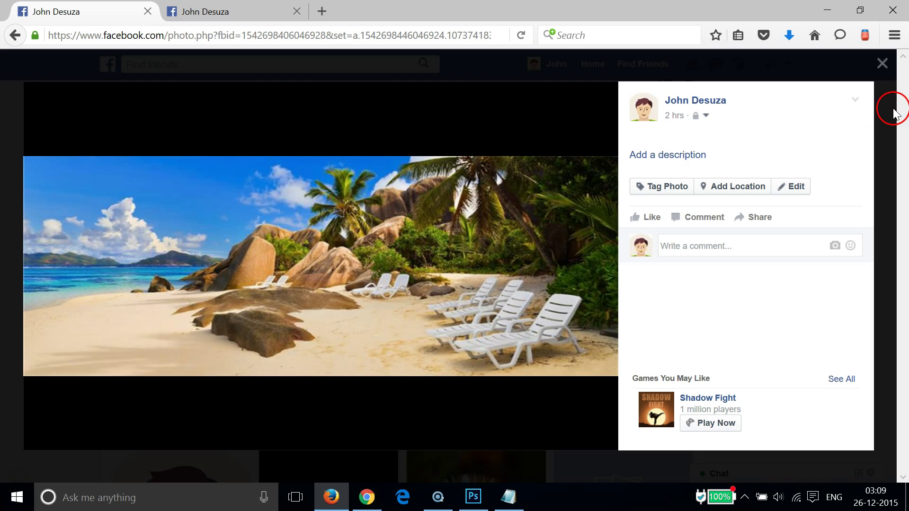
pyautogui.click(882, 64)
pyautogui.moveTo(476, 227)
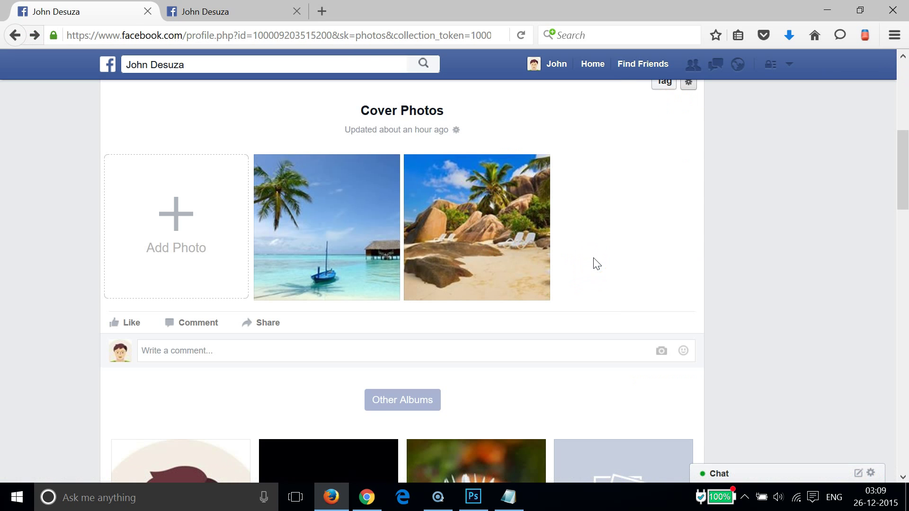
# Open the current cover photo's details, close it unchanged, and return to the album
pyautogui.click(324, 223)
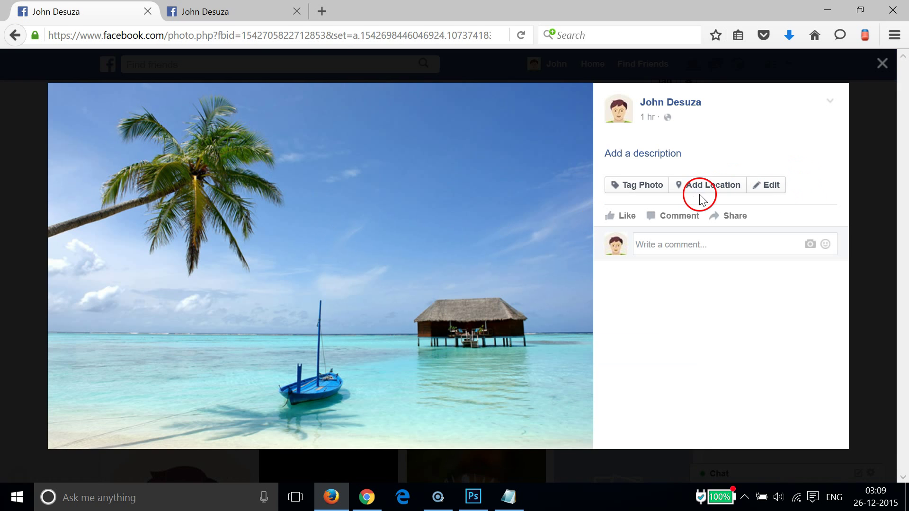
pyautogui.click(764, 186)
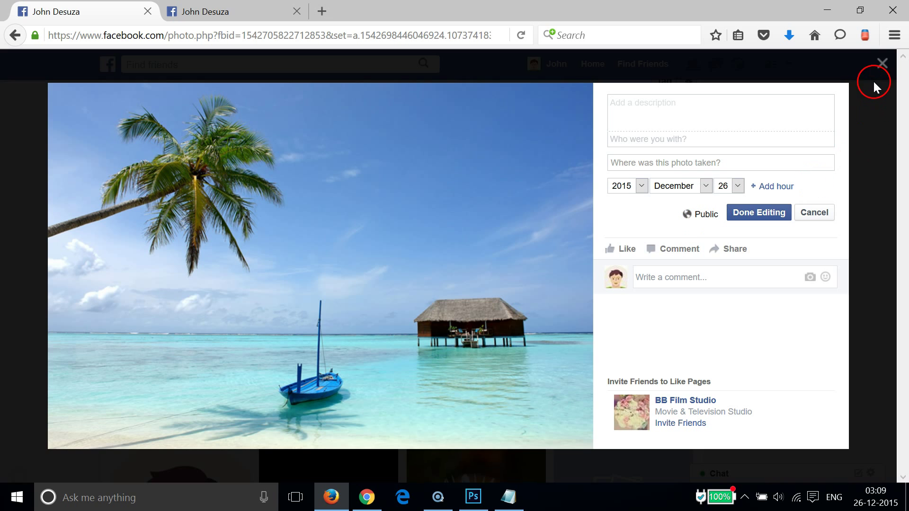
pyautogui.click(881, 63)
pyautogui.scroll(2, 603, 254)
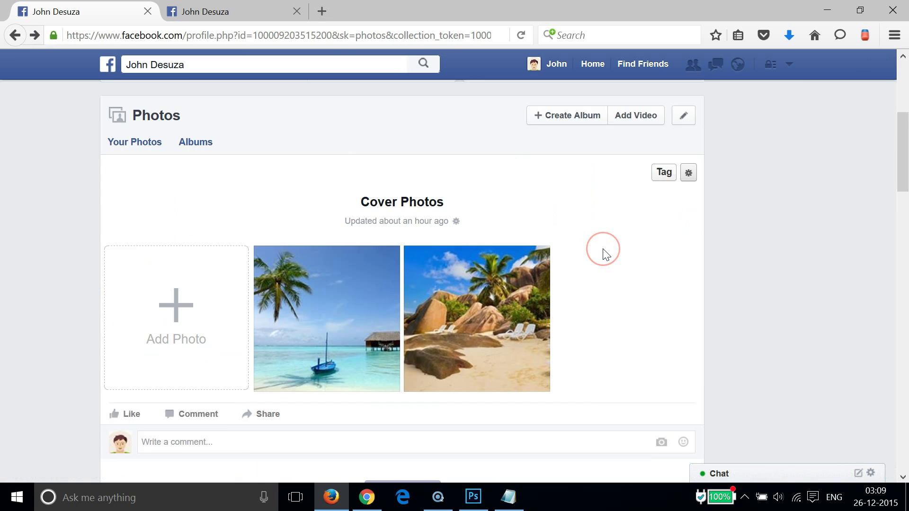
pyautogui.scroll(5, 603, 249)
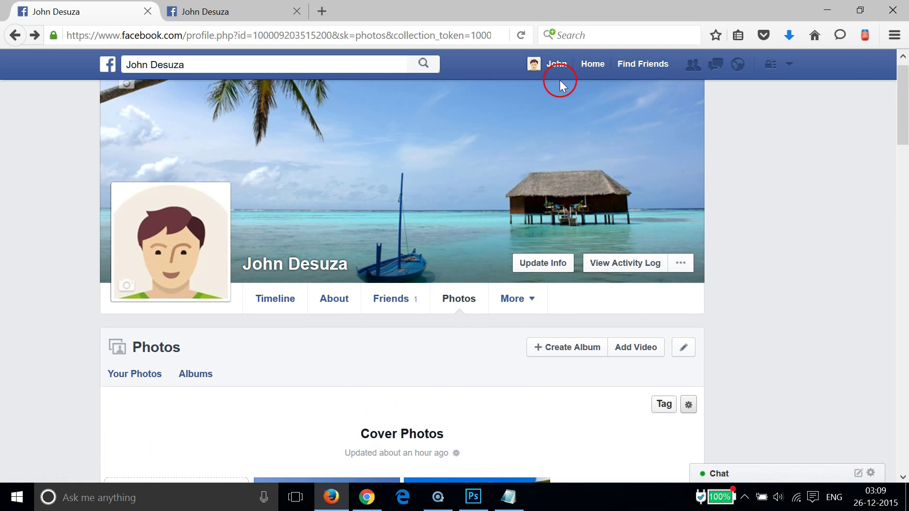
# From the profile timeline, use View As to preview it publicly and dismiss the tip
pyautogui.click(554, 64)
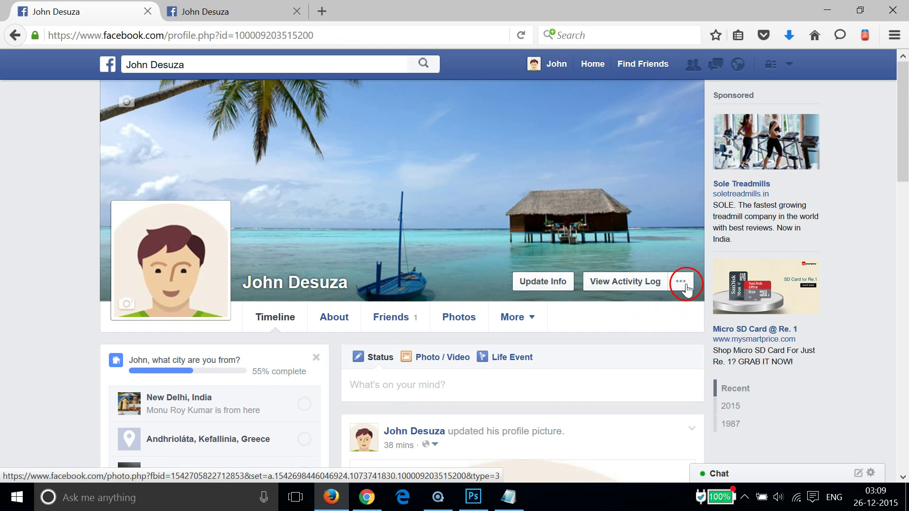
pyautogui.click(681, 283)
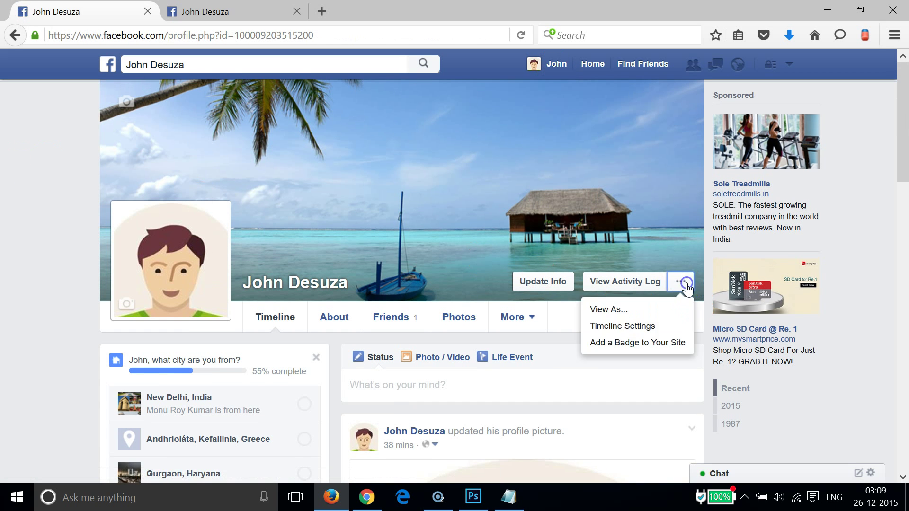
pyautogui.click(619, 312)
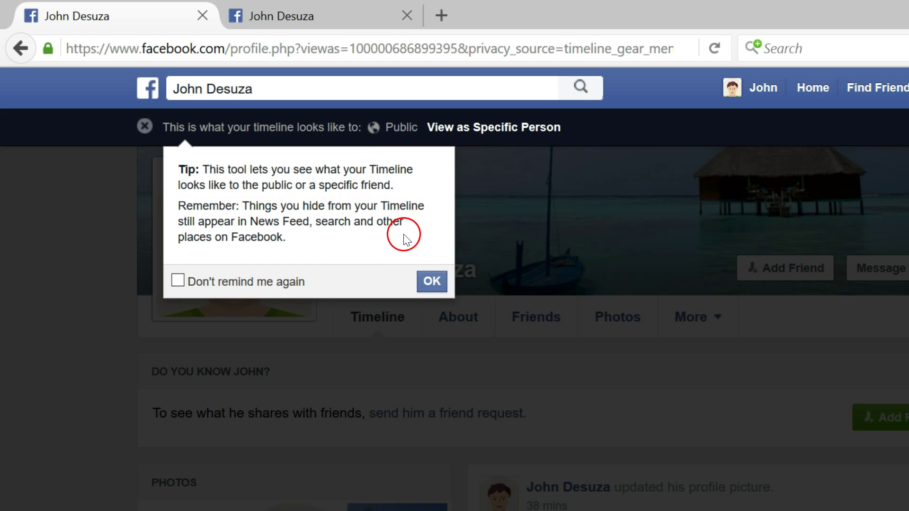
pyautogui.click(437, 279)
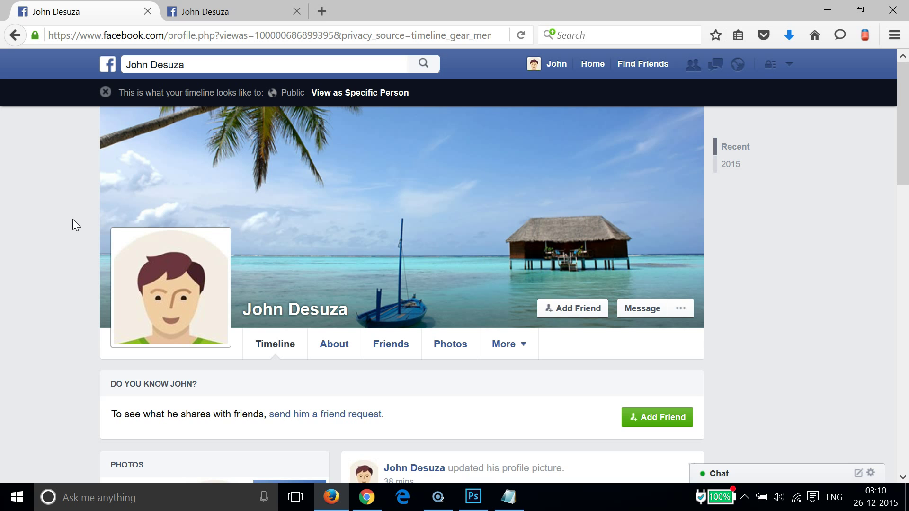
# In the public preview, open the Cover Photos album via Photos > Albums
pyautogui.scroll(-3, 73, 218)
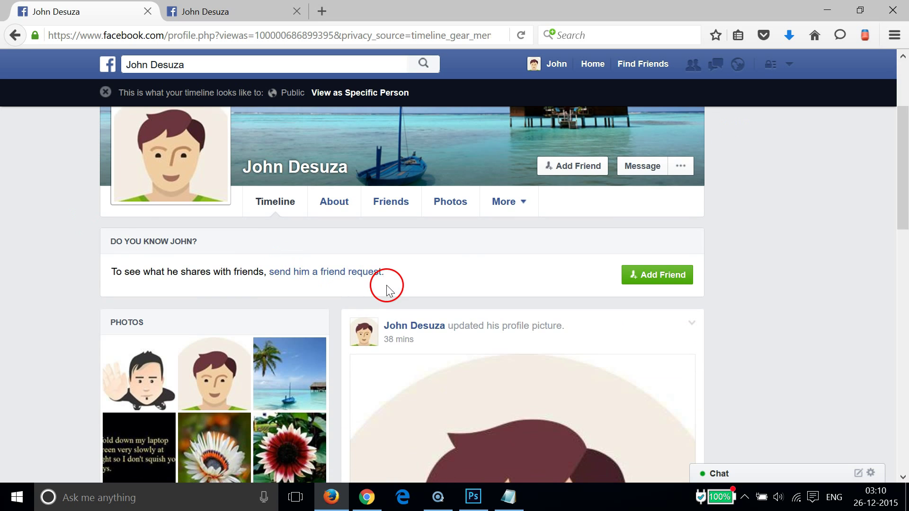
pyautogui.click(450, 205)
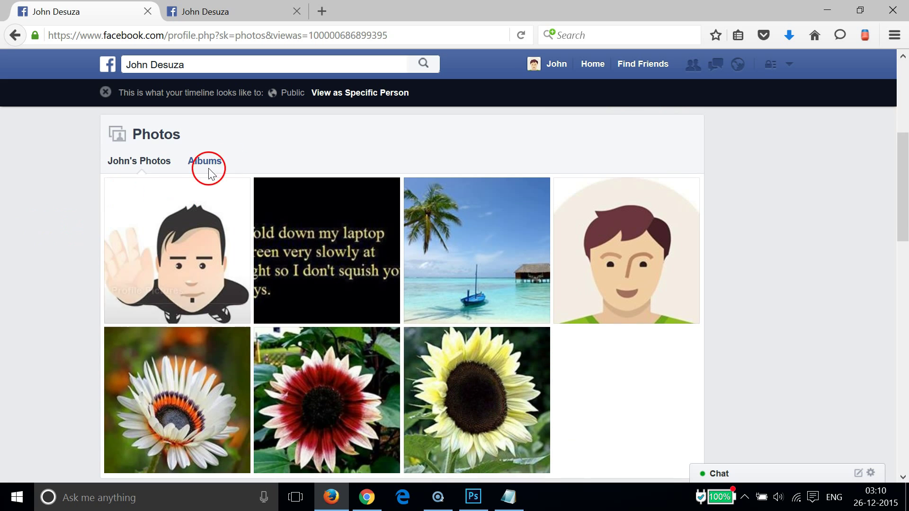
pyautogui.click(204, 162)
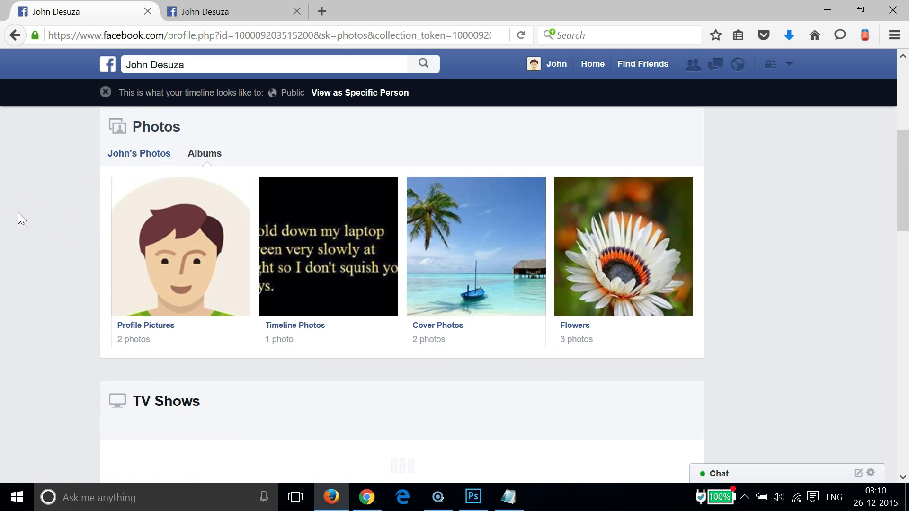
pyautogui.click(443, 326)
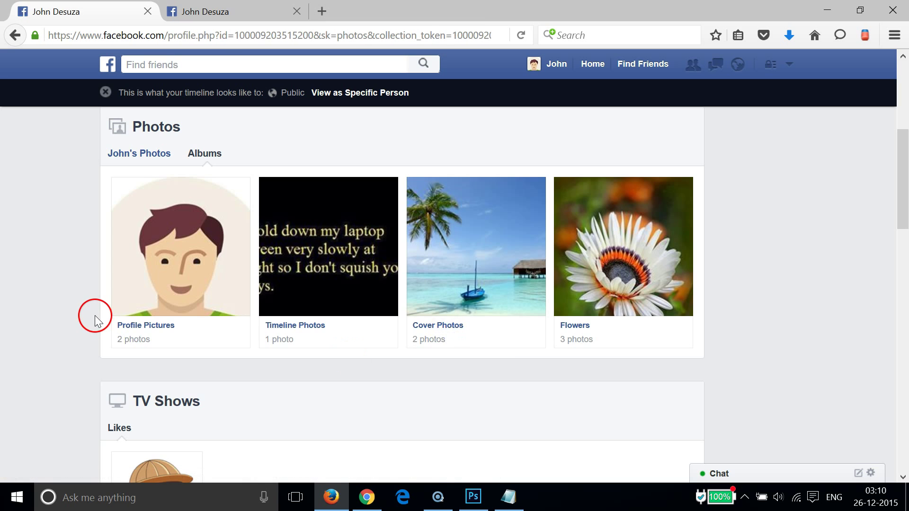
# Scroll through the public Cover Photos album to confirm only the current cover appears
pyautogui.scroll(-3, 54, 262)
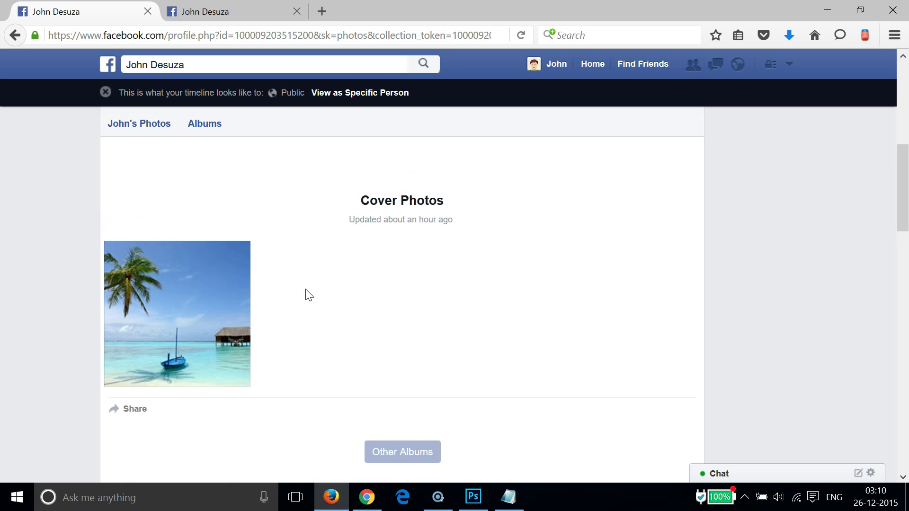
pyautogui.scroll(2, 307, 294)
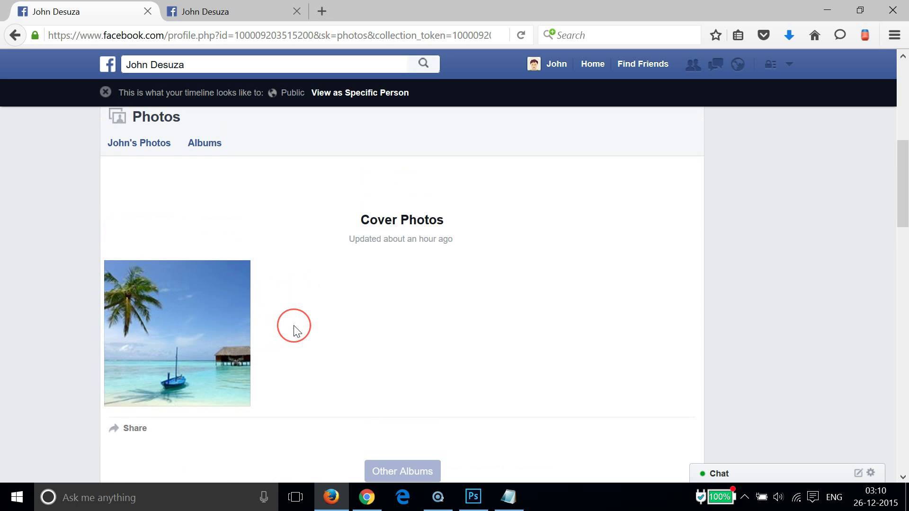
pyautogui.scroll(2, 293, 329)
pyautogui.scroll(3, 293, 326)
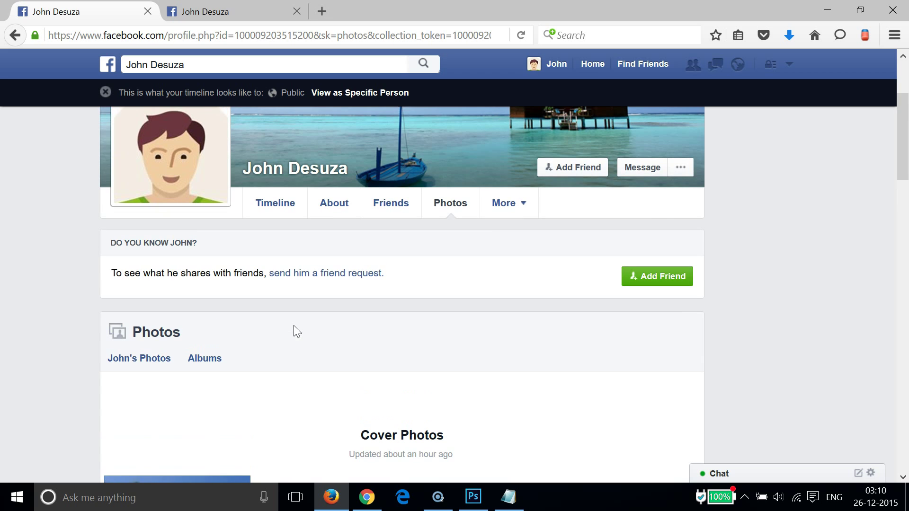
pyautogui.click(436, 336)
pyautogui.scroll(2, 436, 336)
pyautogui.scroll(-2, 436, 335)
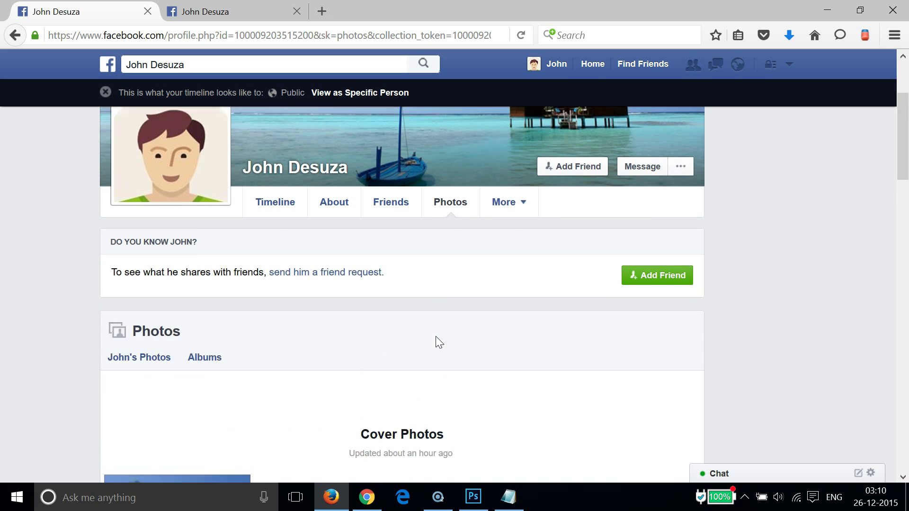
pyautogui.scroll(3, 435, 336)
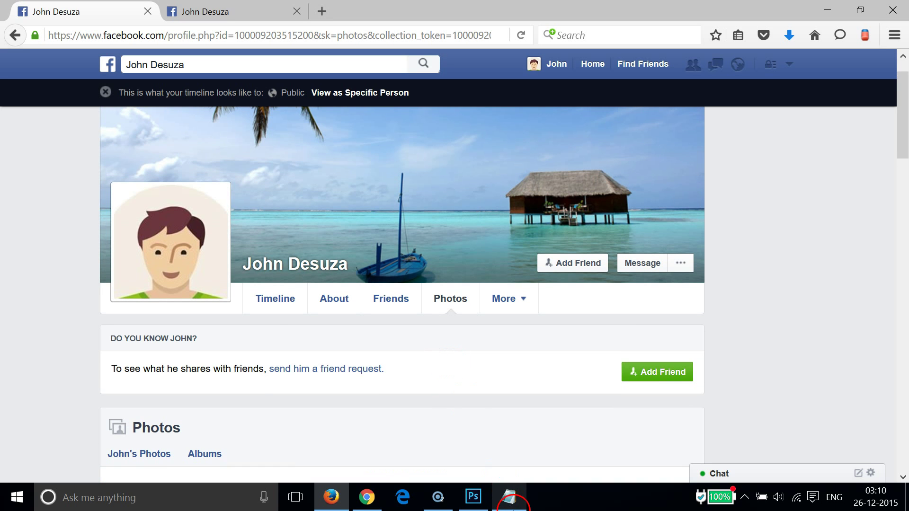
# Bring the 'How To Make Cover Photos Private on Facebook ?' Notepad note to the front
pyautogui.click(508, 497)
pyautogui.click(375, 308)
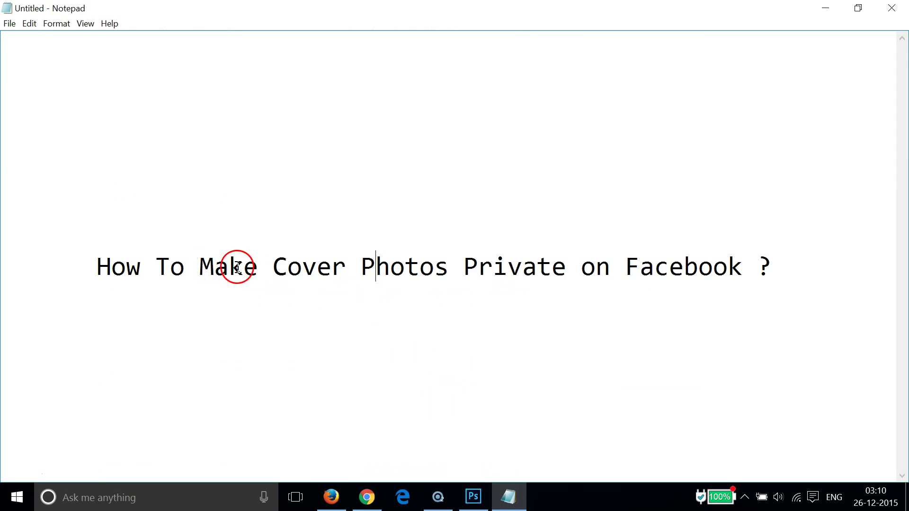